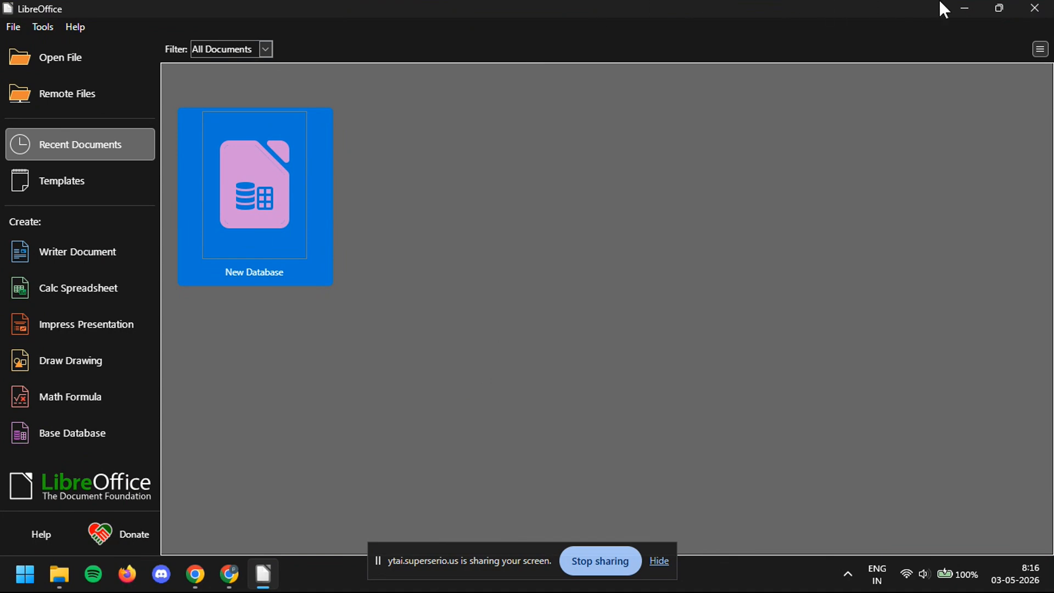
left_click(967, 8)
left_click_drag(410, 185, 566, 317)
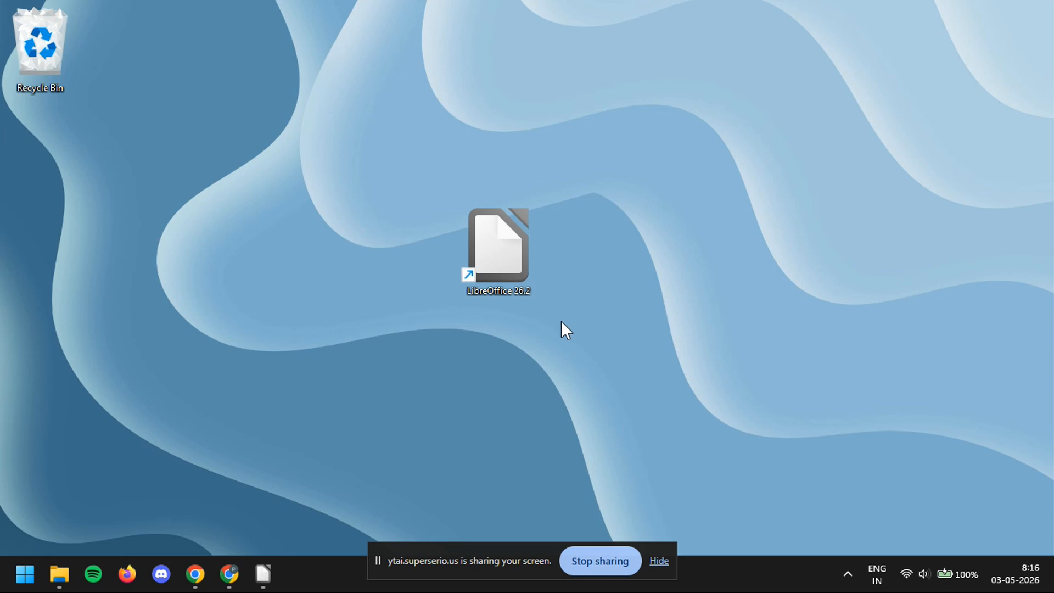
left_click(561, 320)
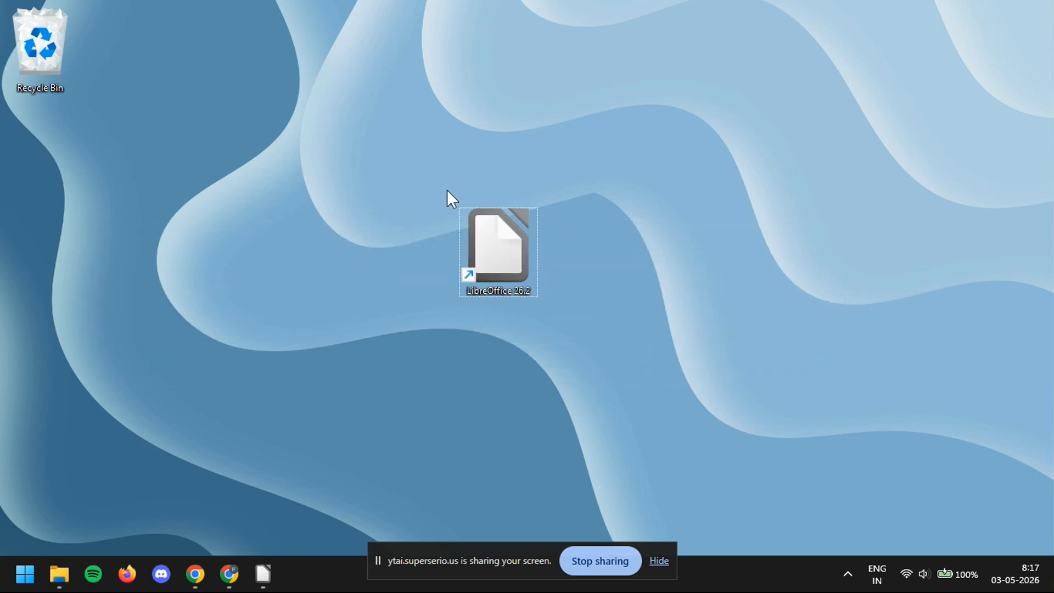
left_click_drag(447, 190, 569, 322)
left_click(569, 323)
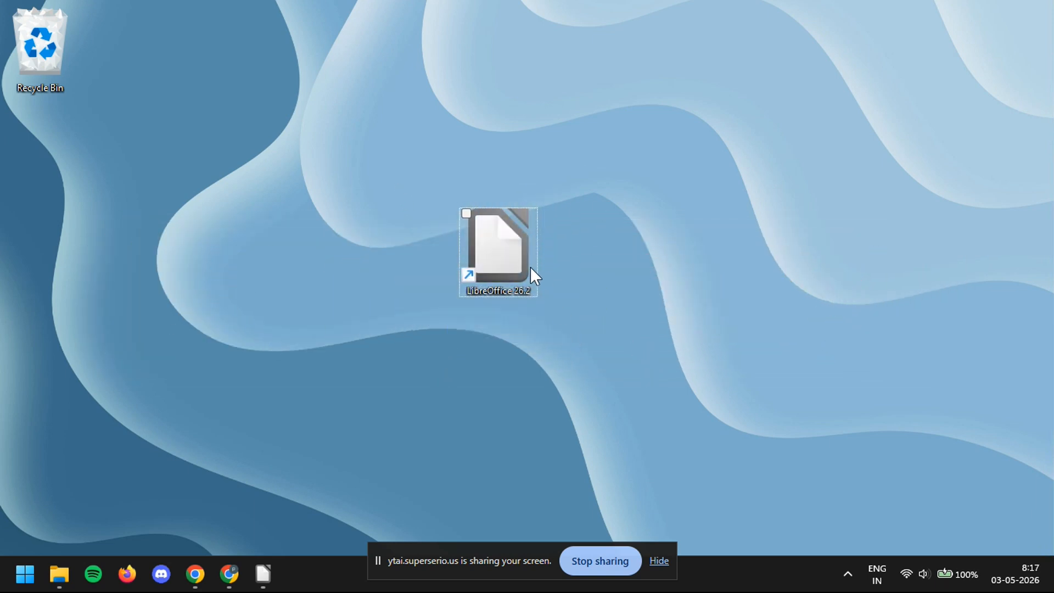
left_click(263, 575)
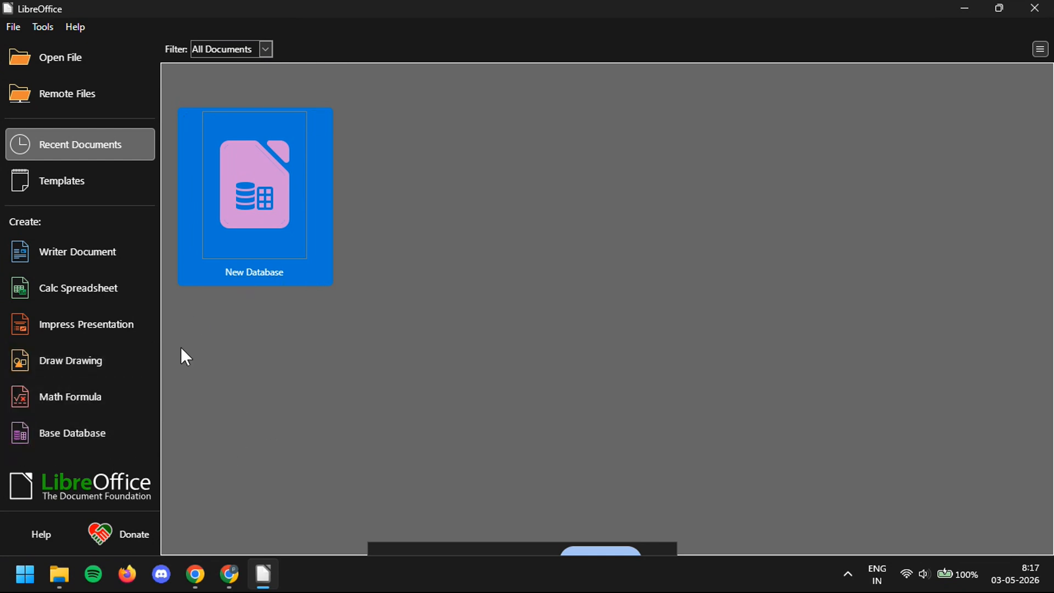
Open the recent New Database file and start the Table Wizard for a new table
left_click(285, 172)
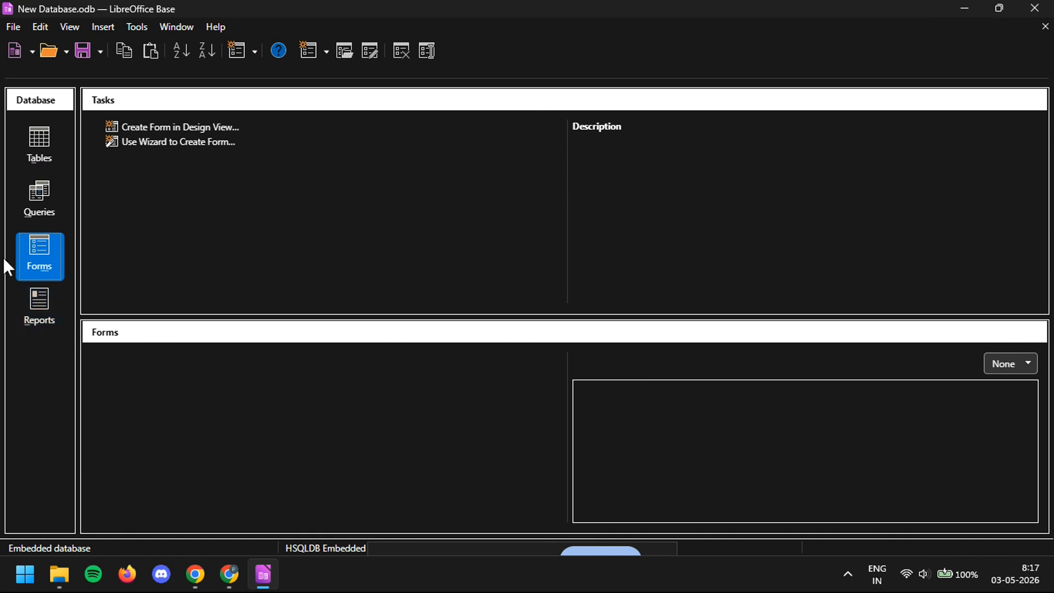
left_click(54, 151)
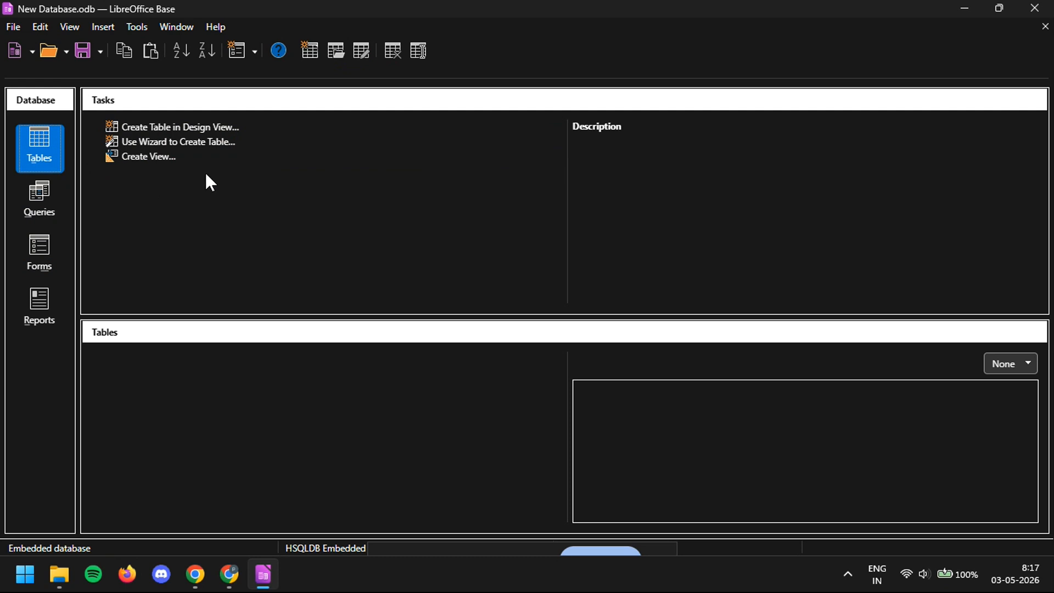
left_click(270, 144)
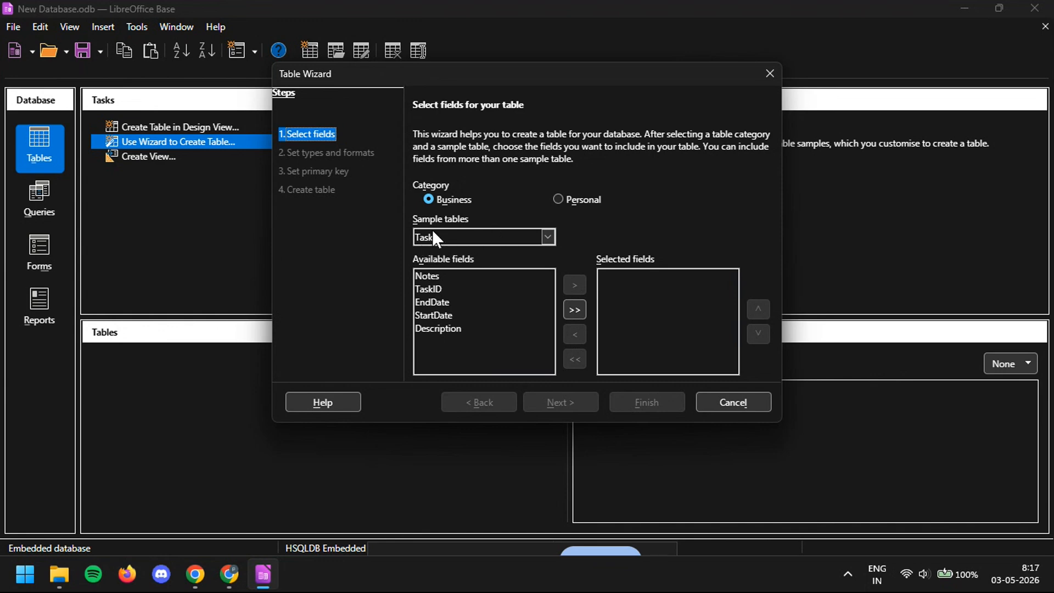
Choose the Personal category and the Accounts sample table as the basis for the new table
left_click(563, 199)
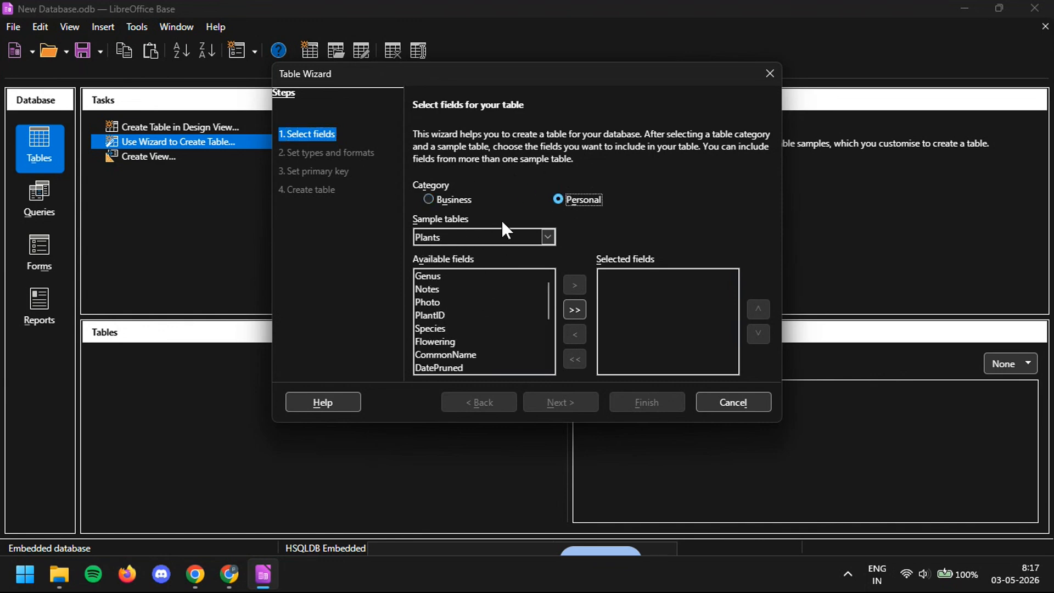
left_click(510, 237)
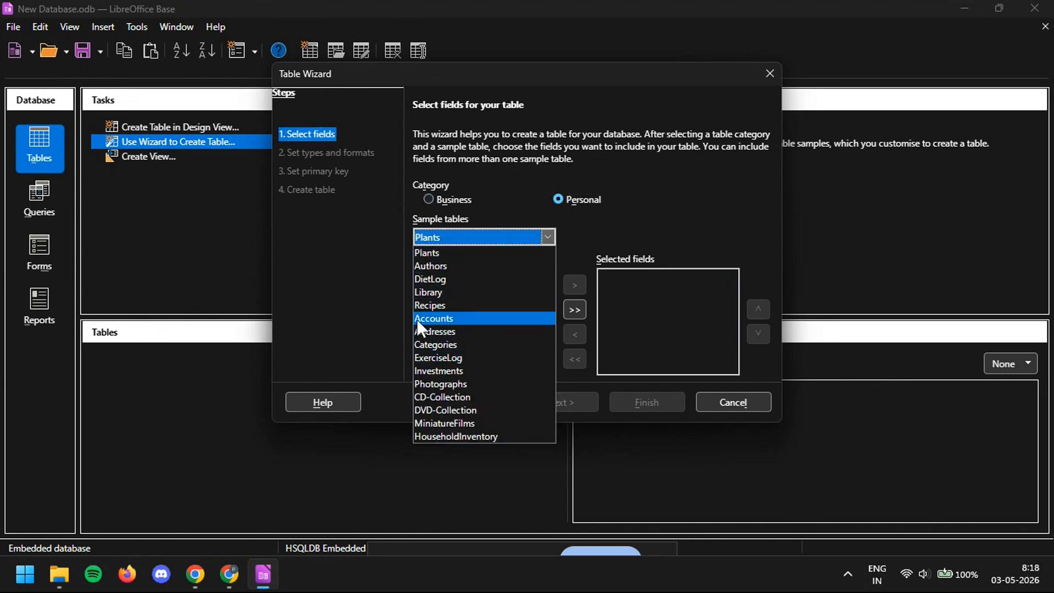
left_click(446, 319)
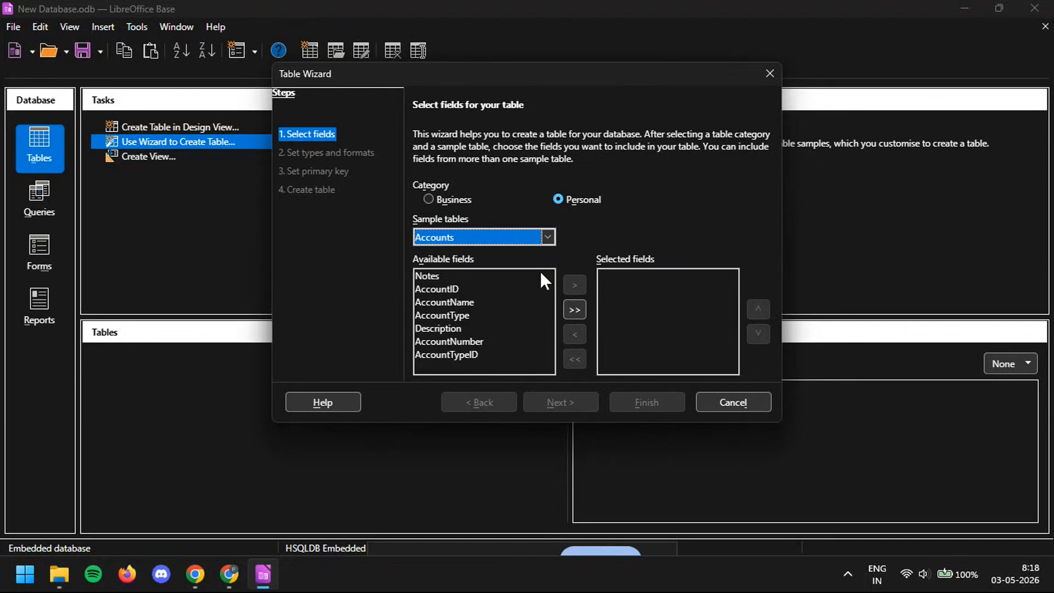
left_click(534, 239)
left_click(456, 359)
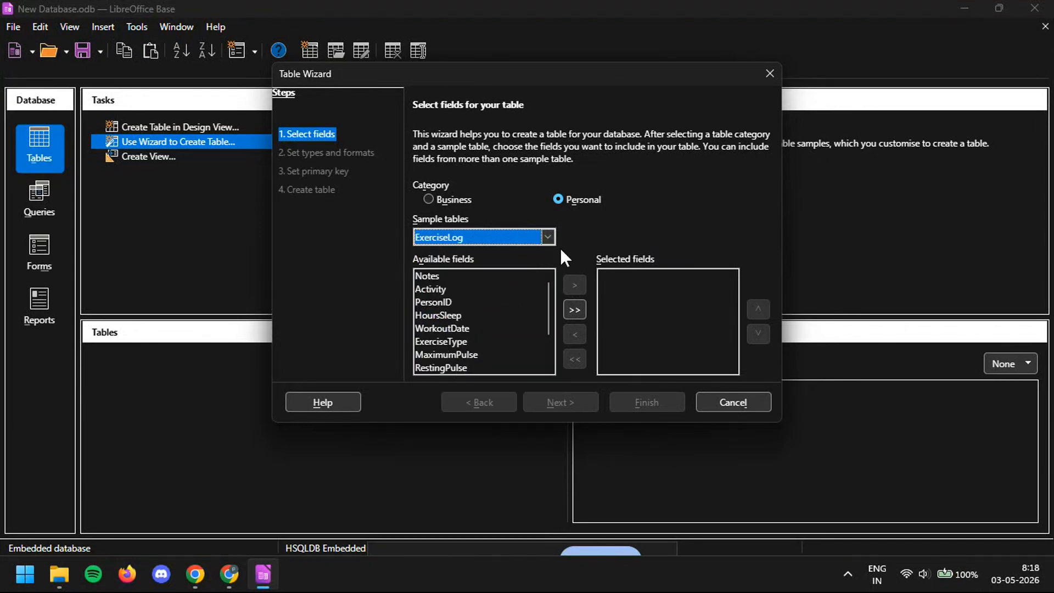
left_click(546, 237)
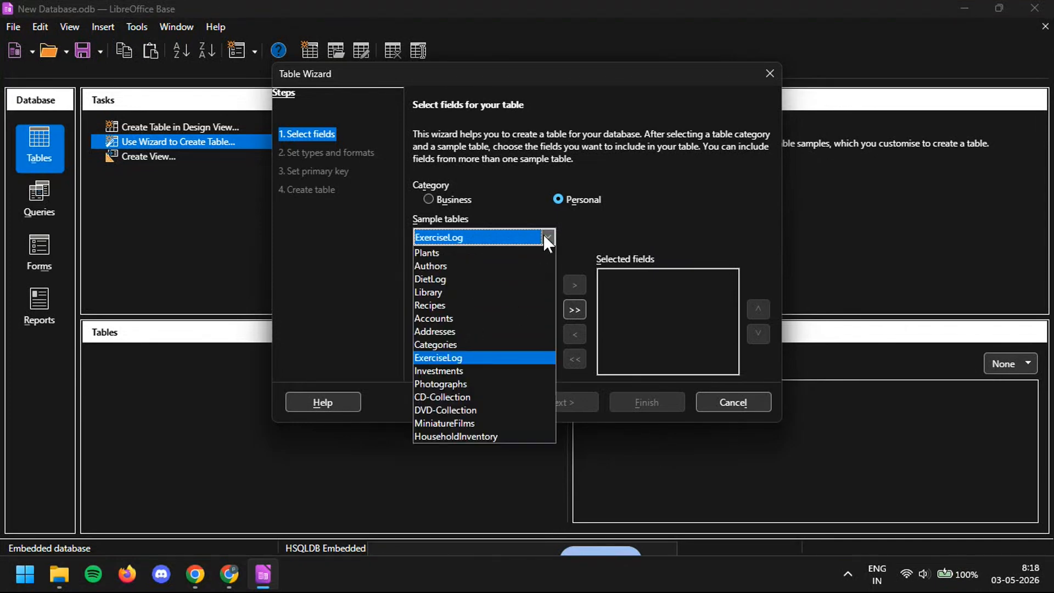
left_click(449, 319)
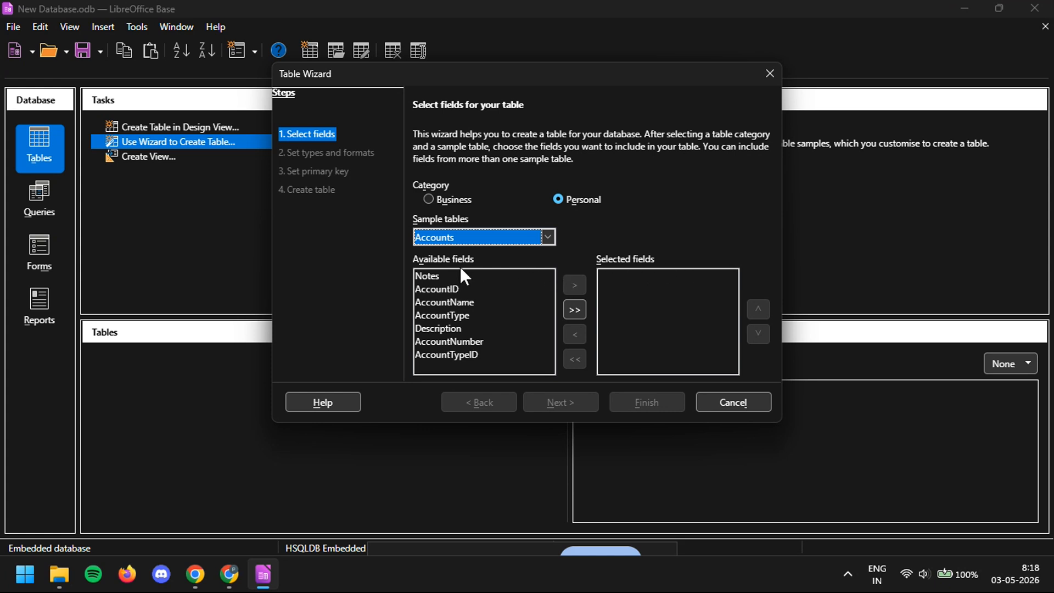
Add all Accounts fields to the new table, from Notes and AccountID through AccountNumber and AccountTypeID
left_click(446, 277)
left_click(575, 285)
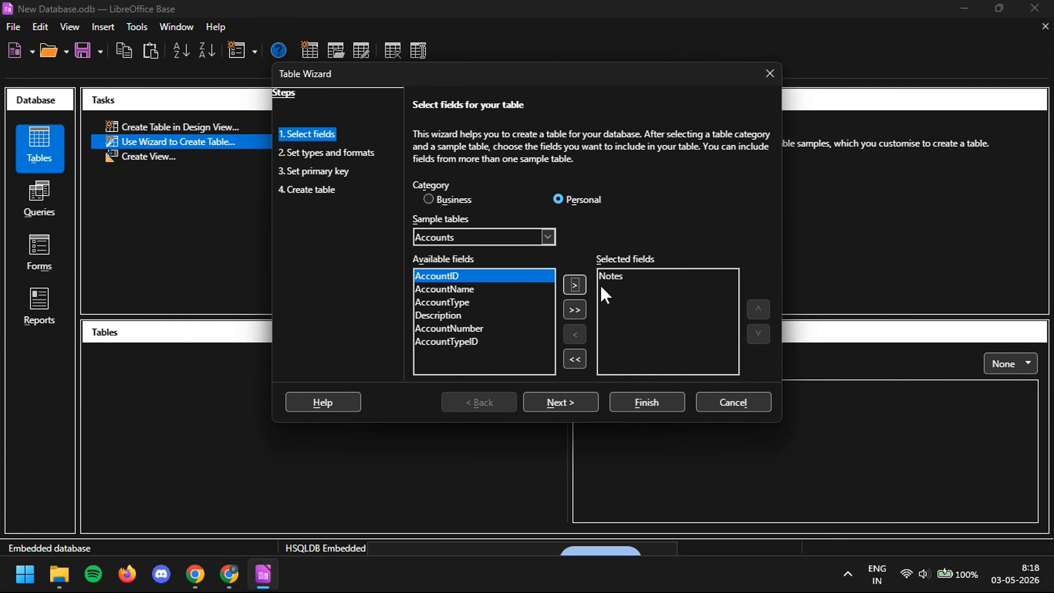
left_click(574, 285)
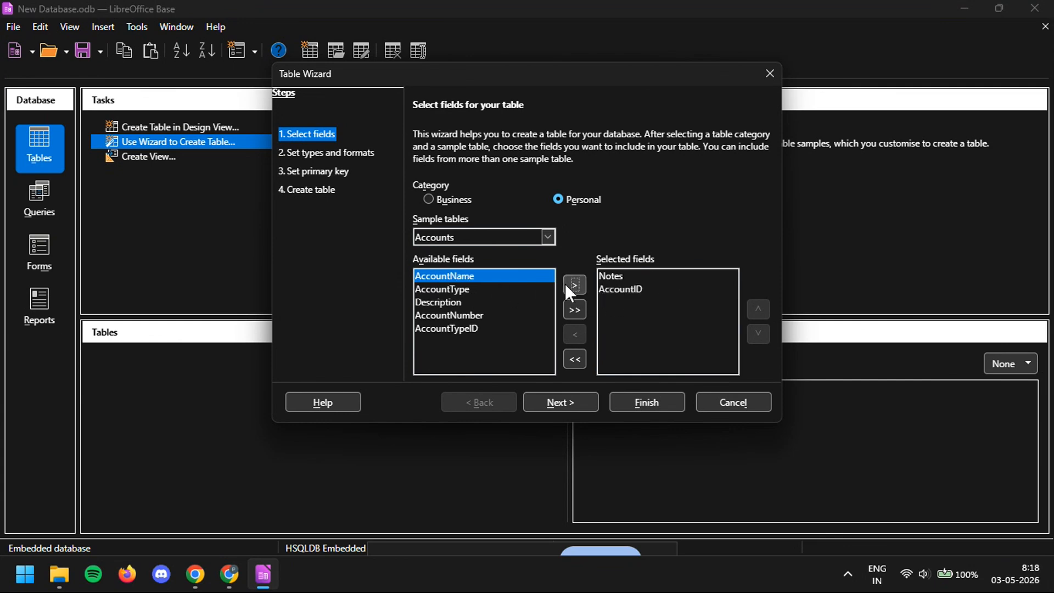
left_click(571, 291)
left_click(569, 293)
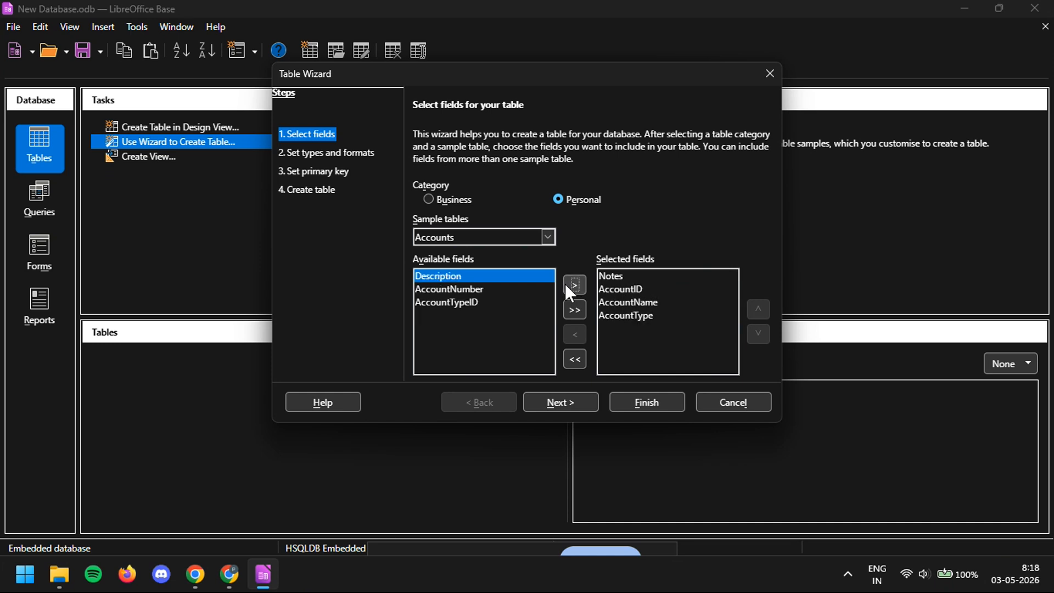
left_click(570, 292)
left_click(565, 283)
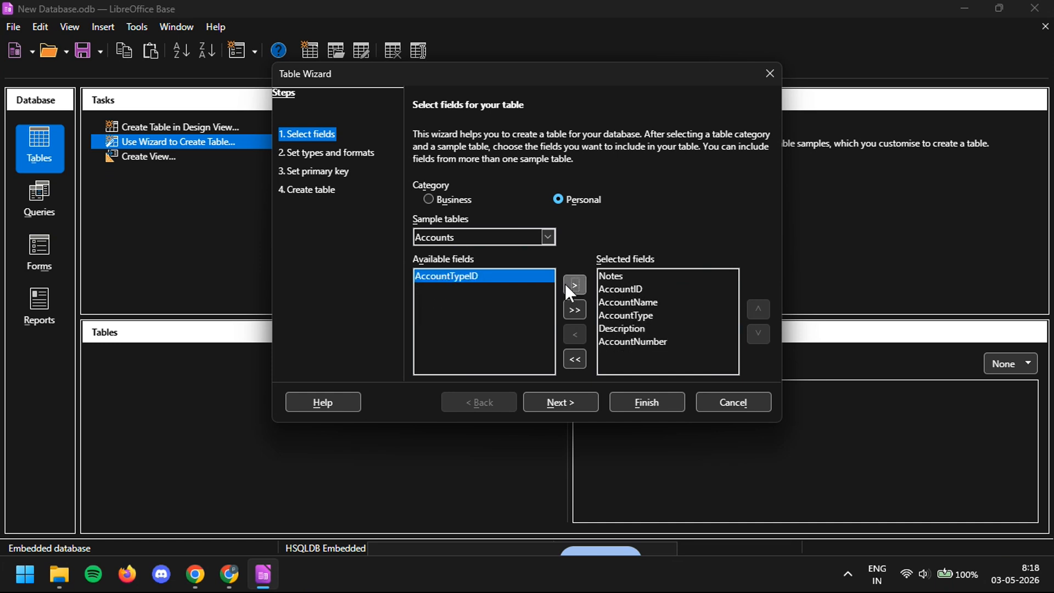
left_click(566, 283)
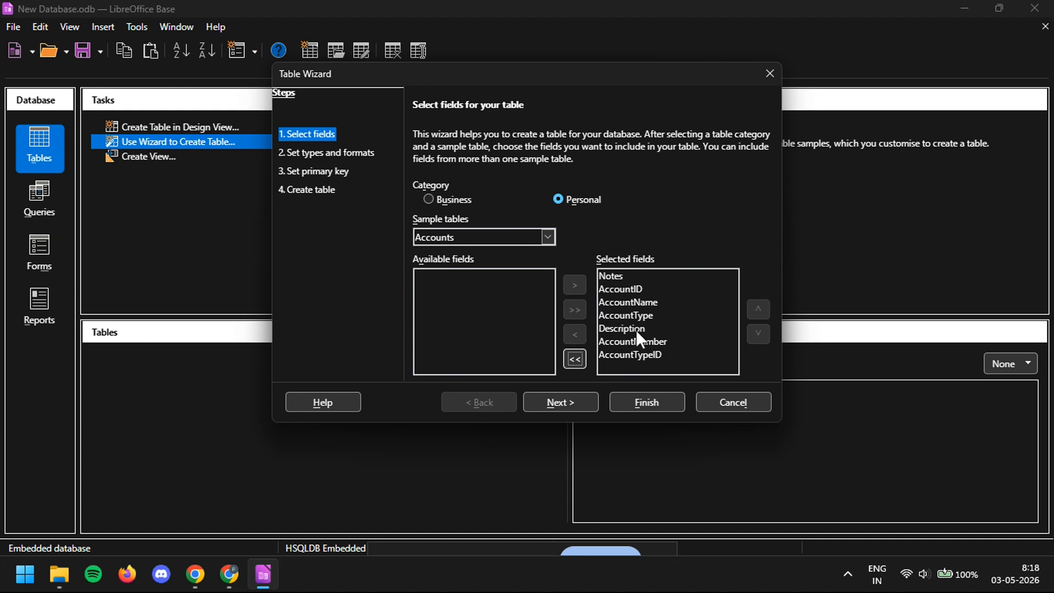
Remove AccountTypeID from the selected fields and continue to the field types and formats
left_click(645, 355)
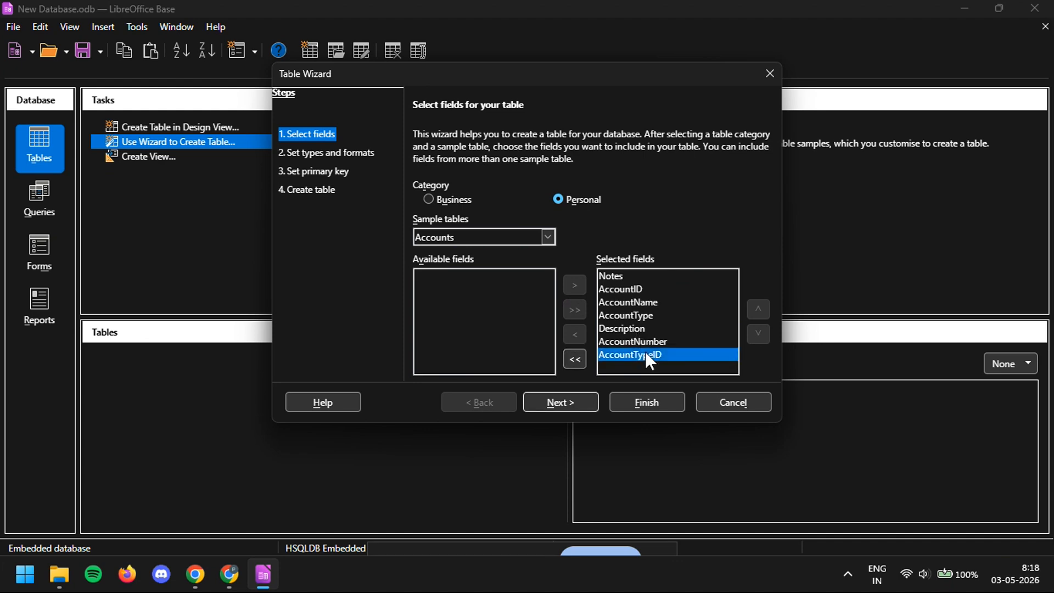
left_click(576, 334)
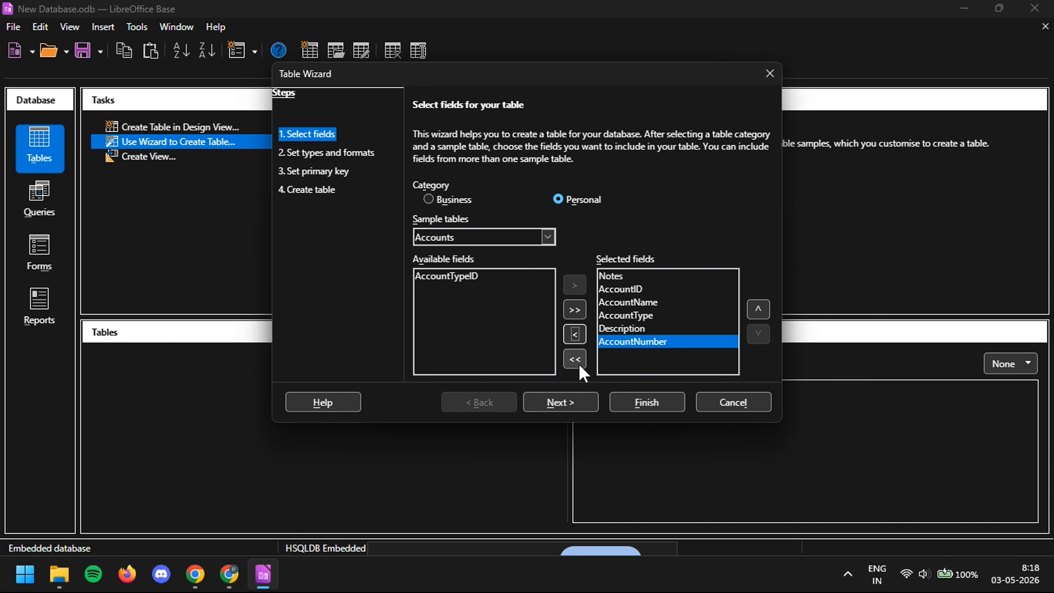
left_click(527, 405)
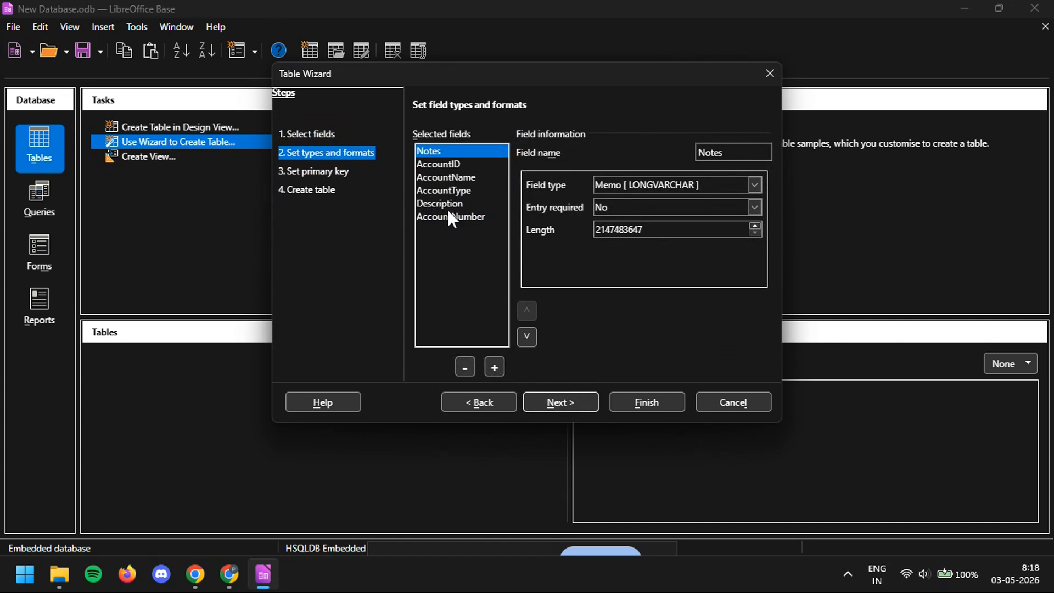
Set the field type of Notes to Memo [ LONGVARCHAR ] and of AccountID to Integer [ INTEGER ], and continue to the primary key settings
left_click(449, 164)
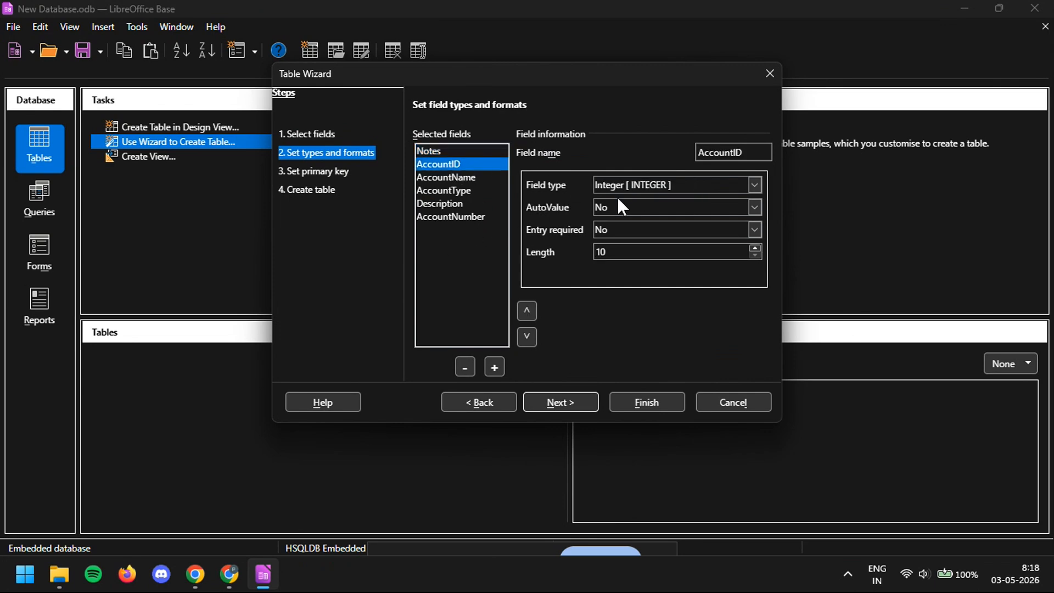
left_click(429, 152)
left_click(690, 187)
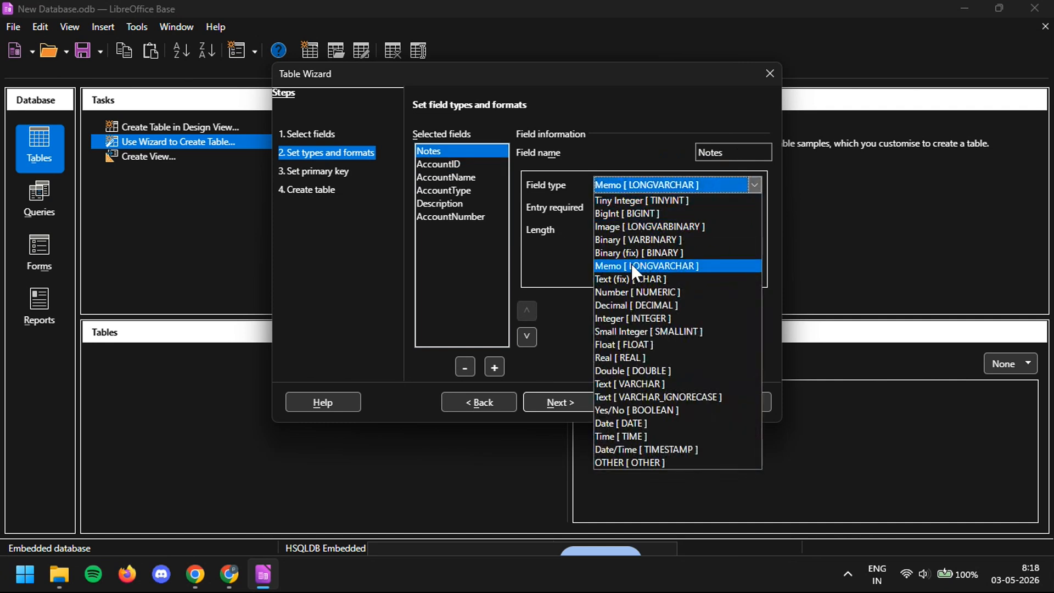
left_click(637, 267)
left_click(465, 165)
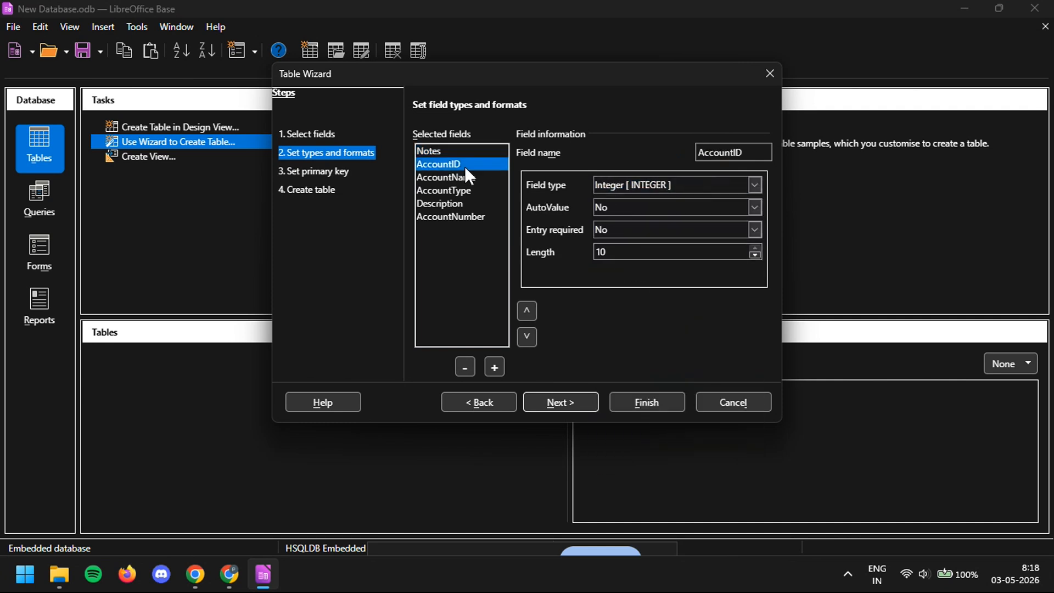
left_click(629, 187)
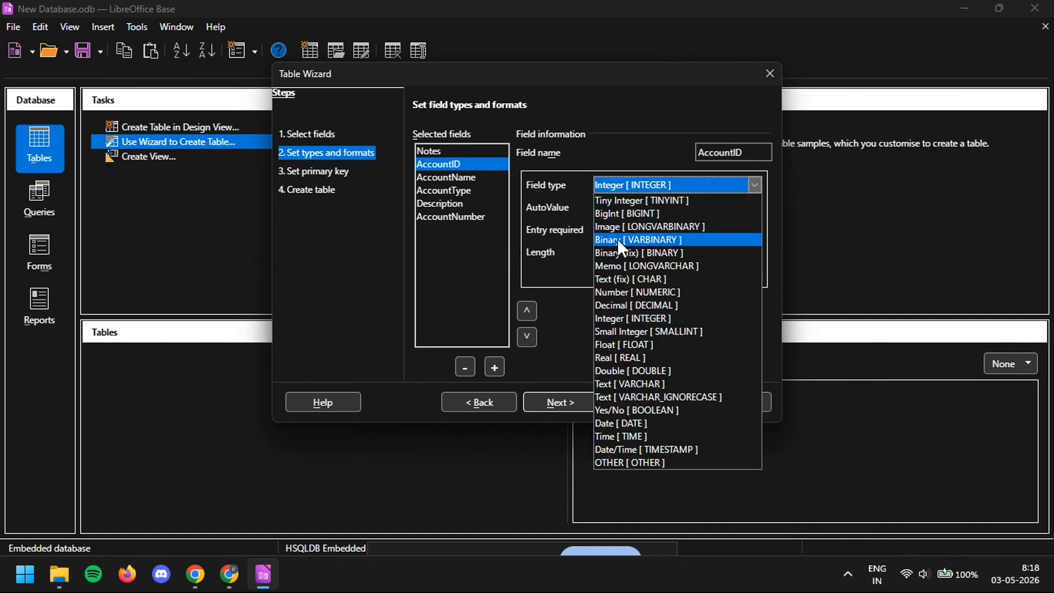
left_click(626, 318)
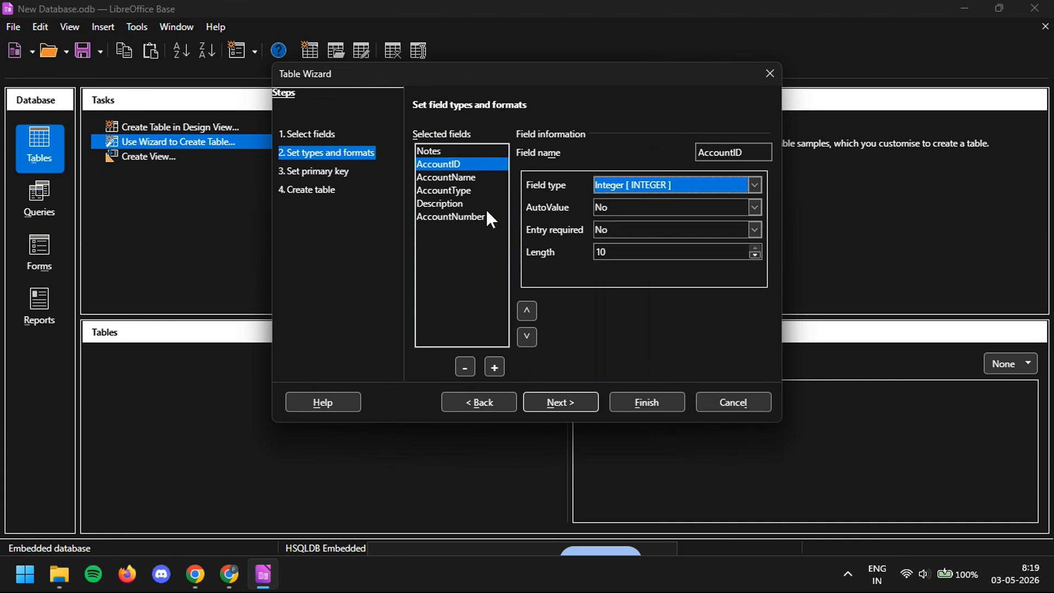
left_click(567, 395)
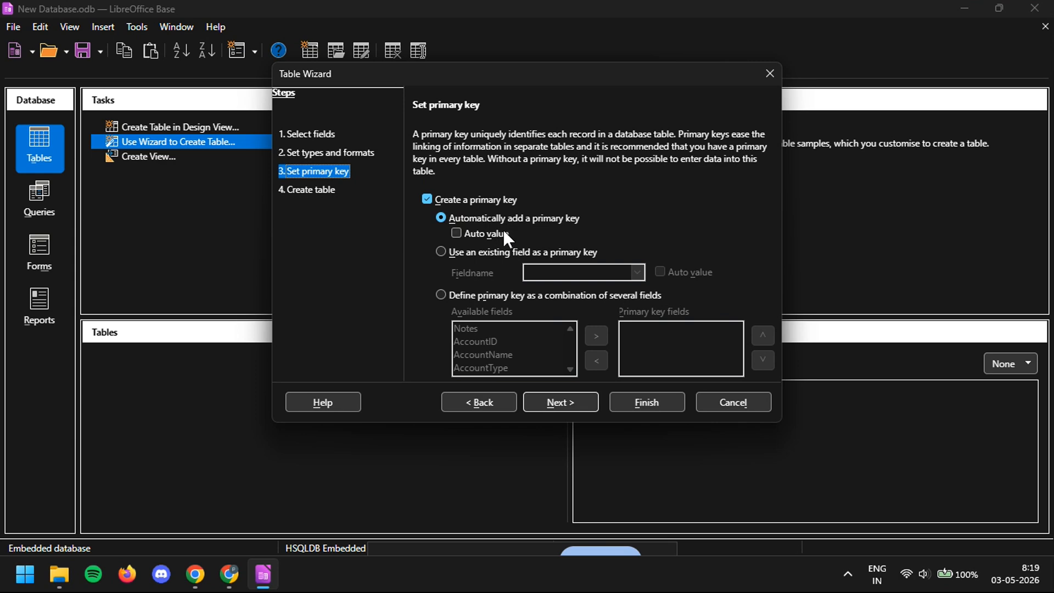
Use the existing AccountID field as the table's primary key and continue to the final wizard stage
left_click(461, 254)
left_click(638, 272)
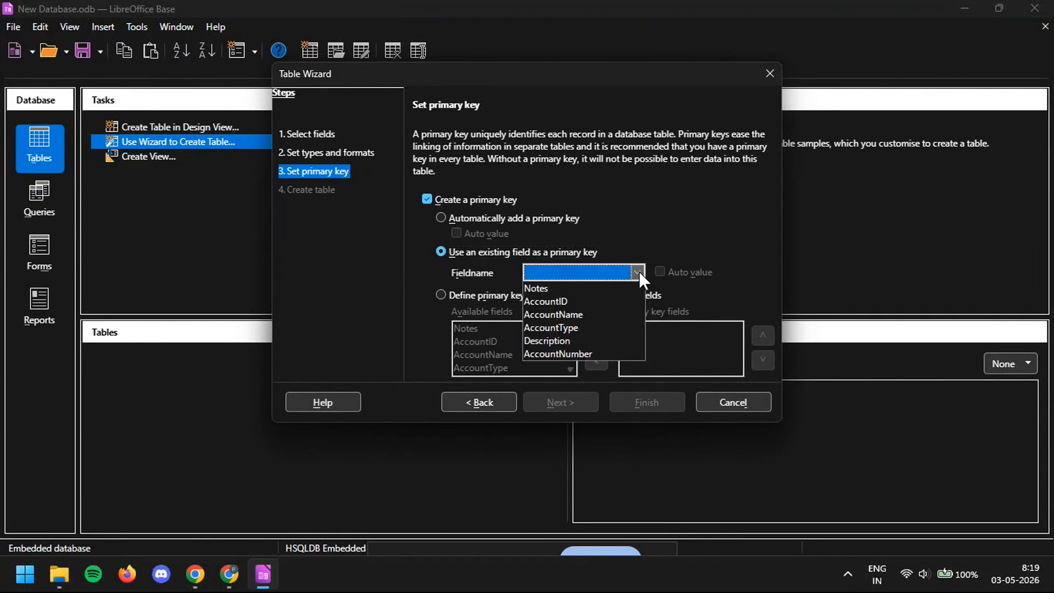
left_click(571, 302)
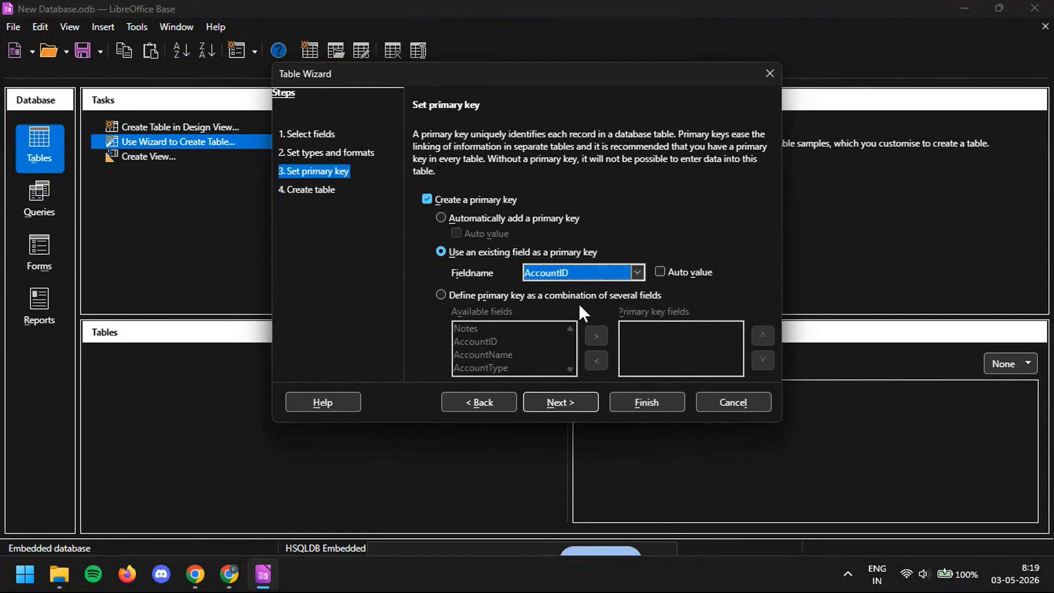
left_click(580, 401)
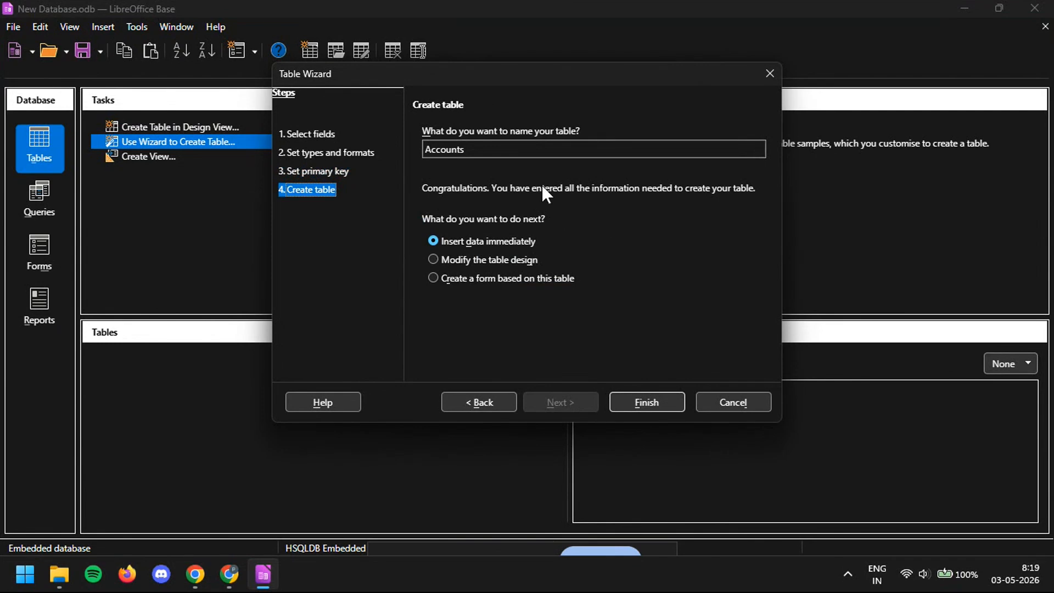
Name the table EXAMPLE Name and finish creating it with the option to insert data immediately
left_click_drag(468, 150, 418, 149)
type("E")
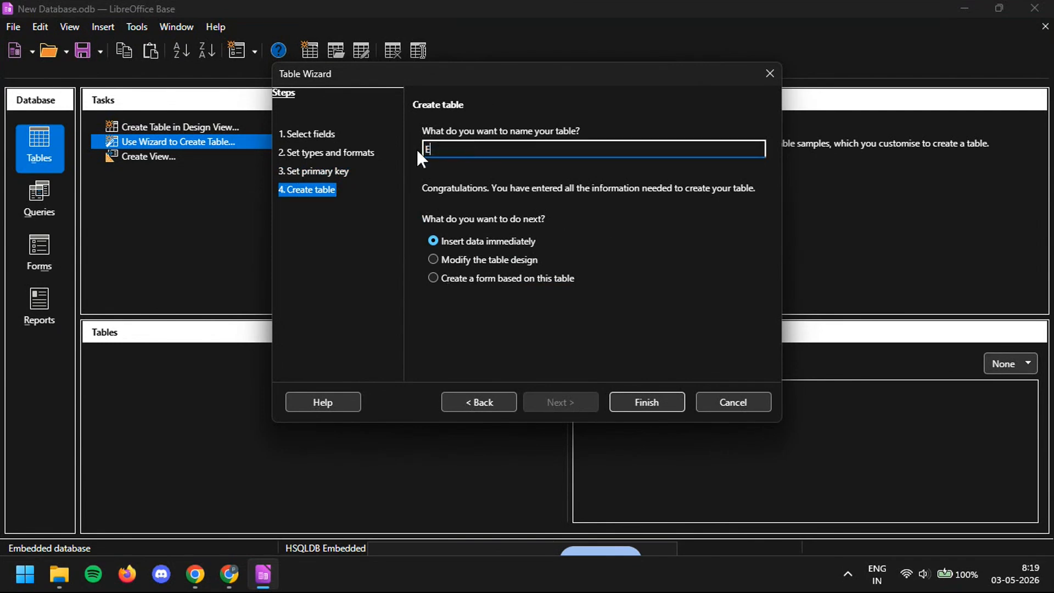
type("XAMPLE Nmae")
key("BackSpace")
key("BackSpace")
key("BackSpace")
type("ame")
left_click(637, 402)
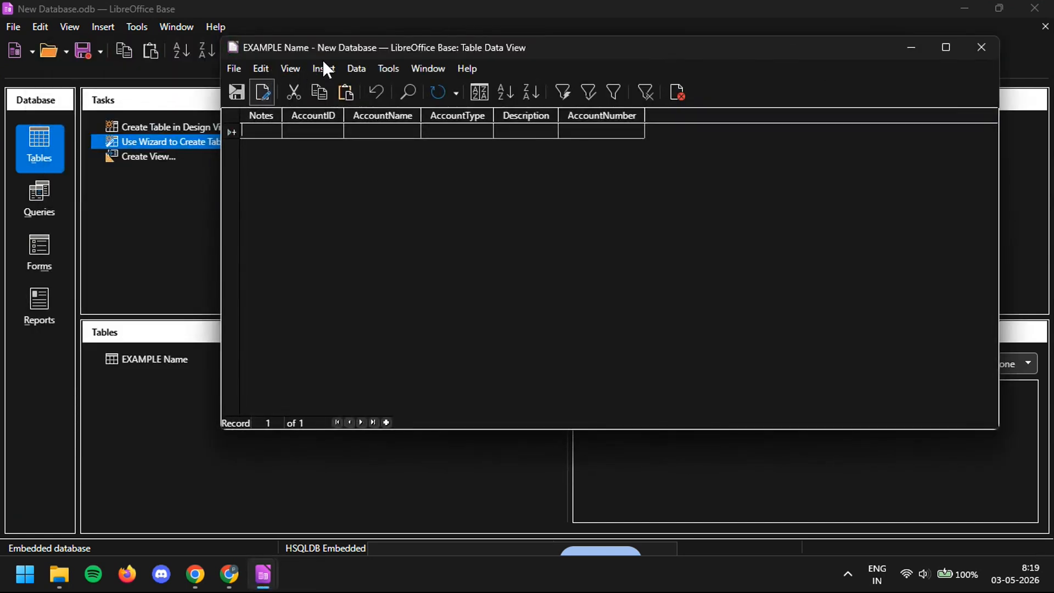
Maximize the table data window and try to save a first record with 1 in the Notes field
left_click_drag(389, 45, 309, 56)
double_click(324, 55)
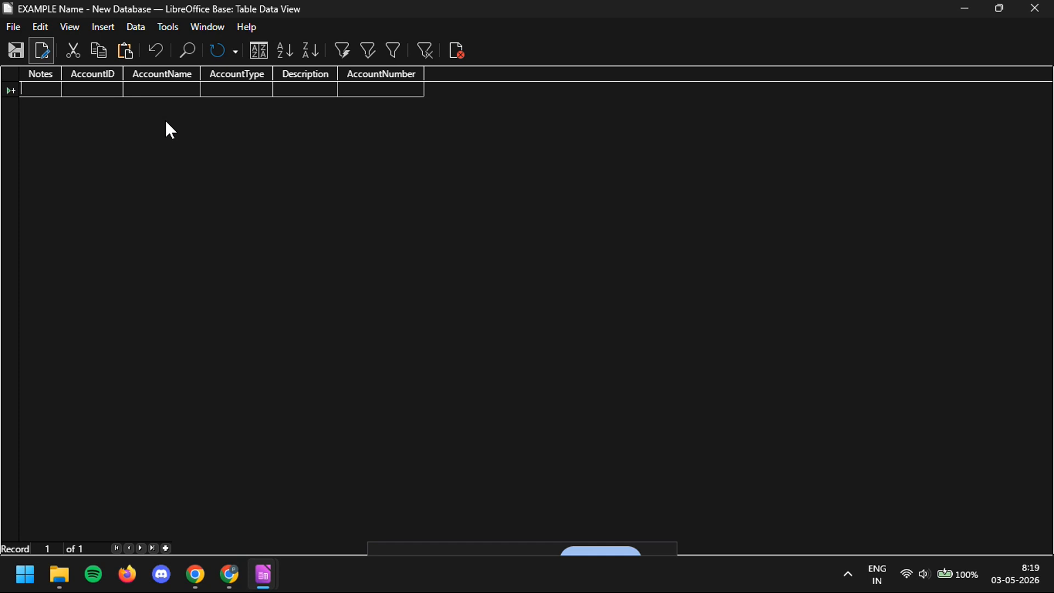
type("1")
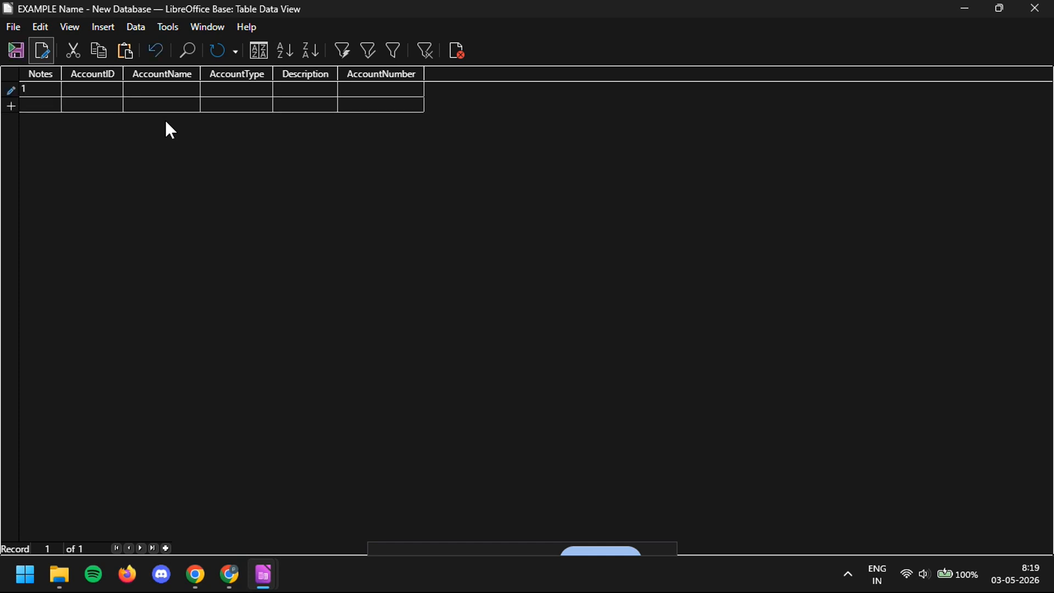
key("ctrl+s")
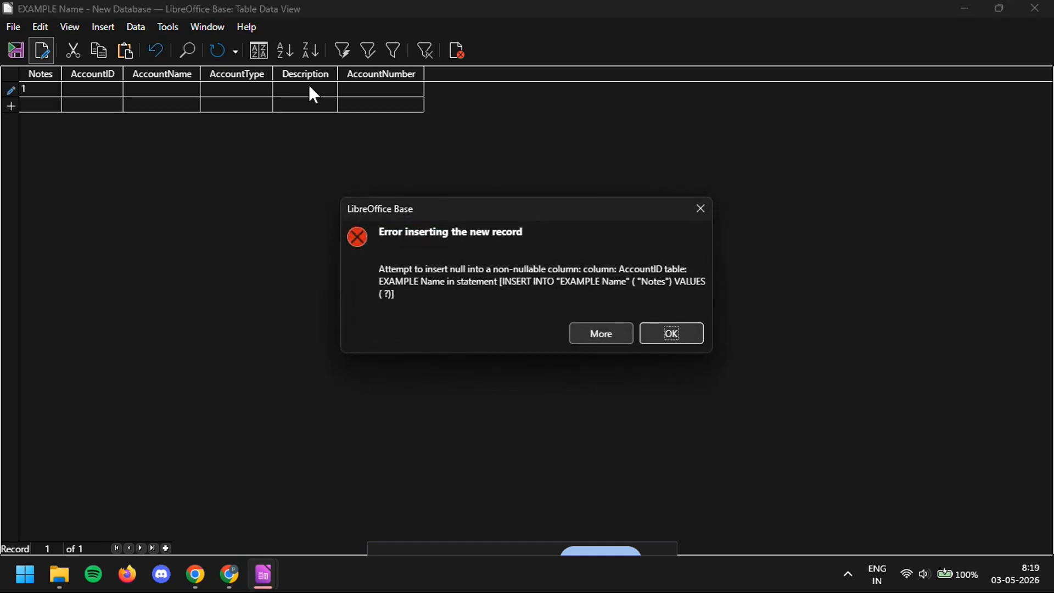
Dismiss the insertion error and try to move on to a new record below the incomplete first one
left_click(646, 336)
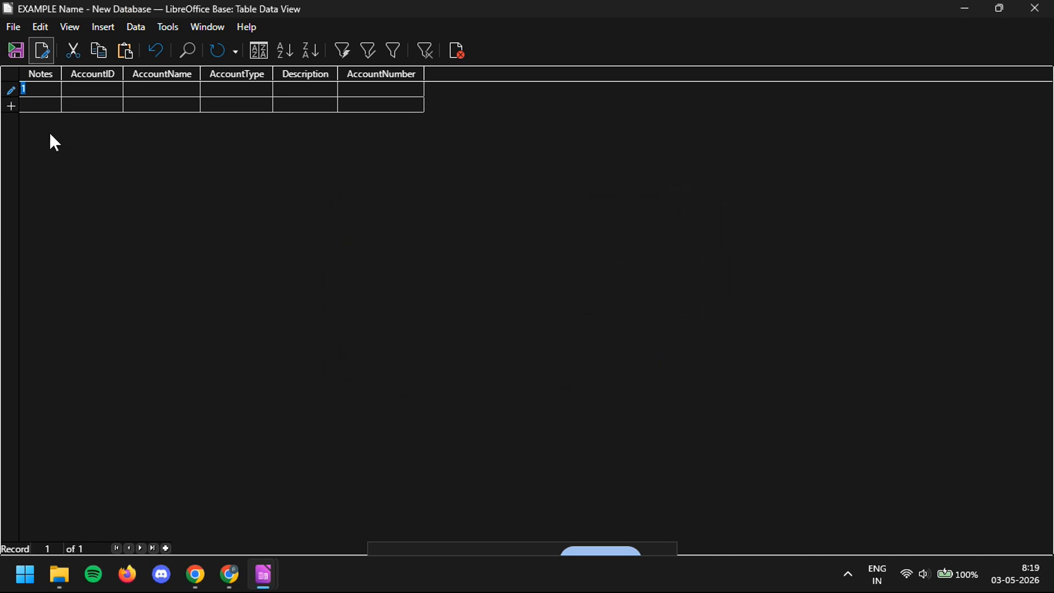
left_click(9, 105)
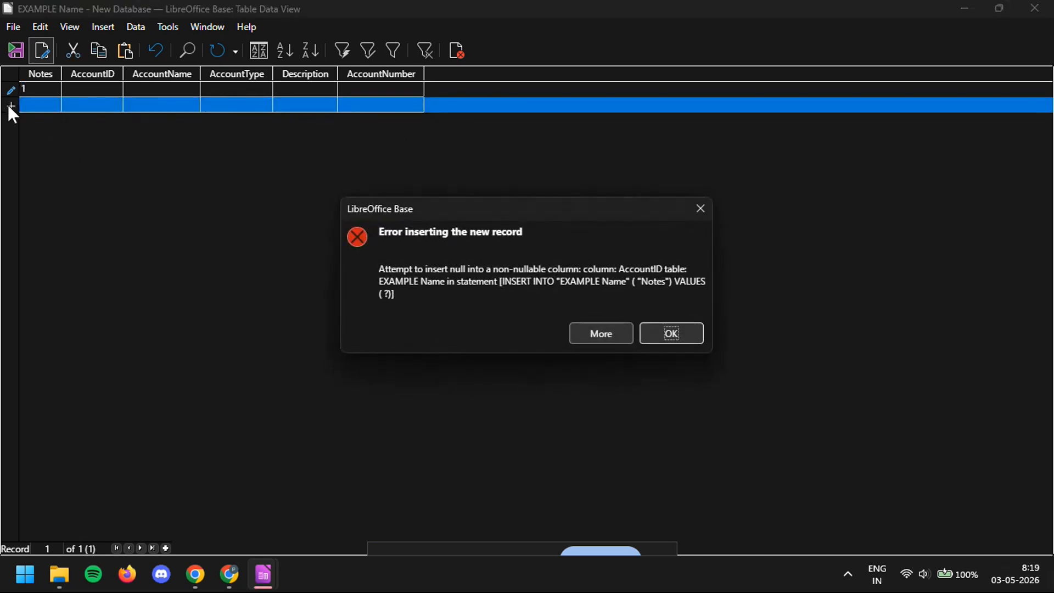
left_click(685, 329)
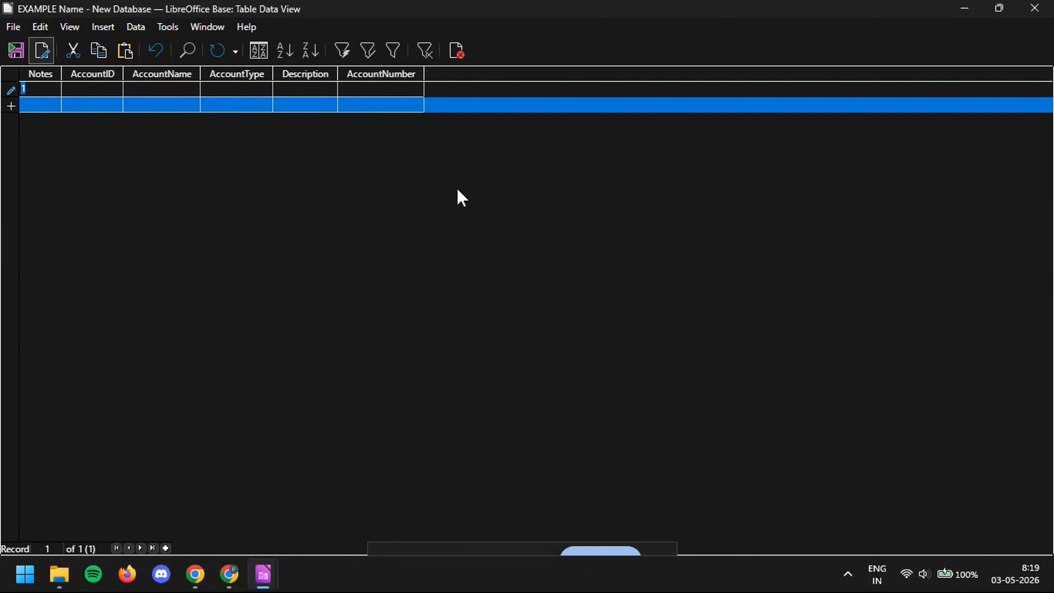
Complete the first record with 1 in AccountID, AccountName, AccountType and Description, and fill in its AccountNumber
left_click(92, 90)
type("1")
left_click(154, 89)
type("1")
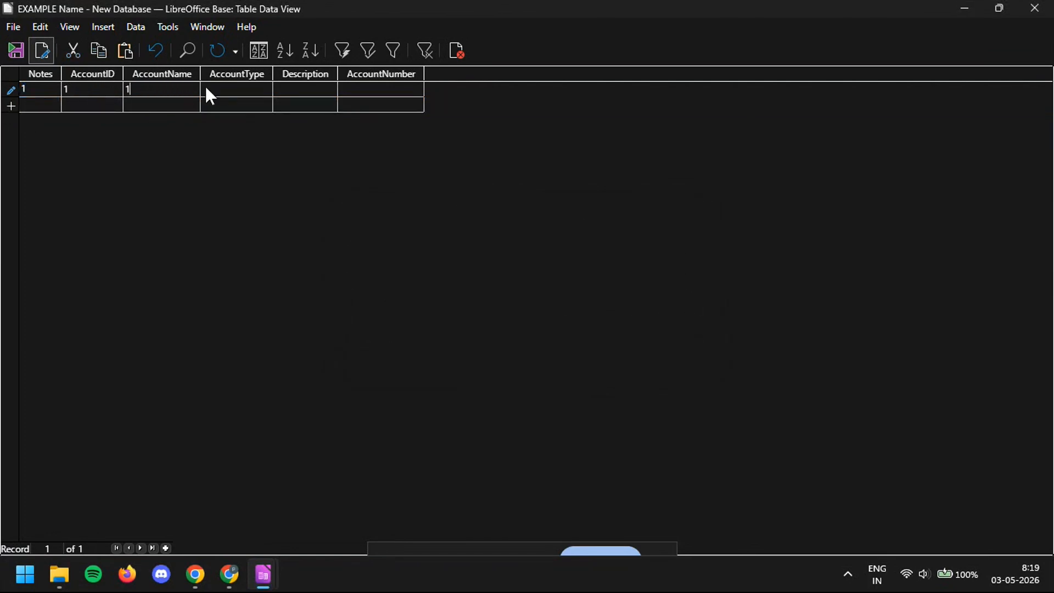
left_click(207, 89)
type("1")
left_click(297, 90)
type("1")
left_click(373, 91)
type("11")
Start a second record below the first one with 1 in the Notes field
left_click(26, 105)
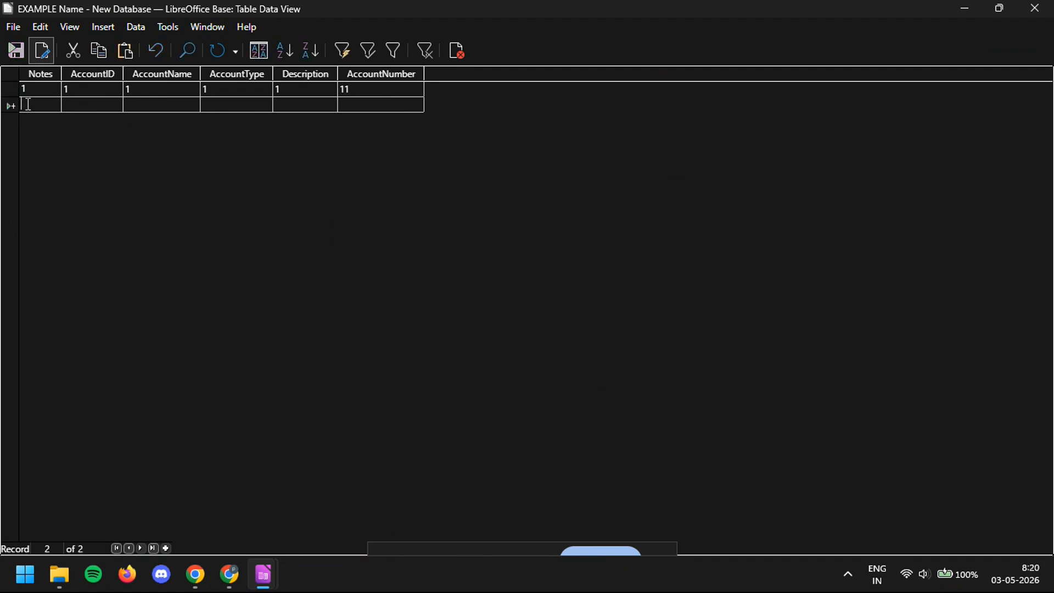
type("1")
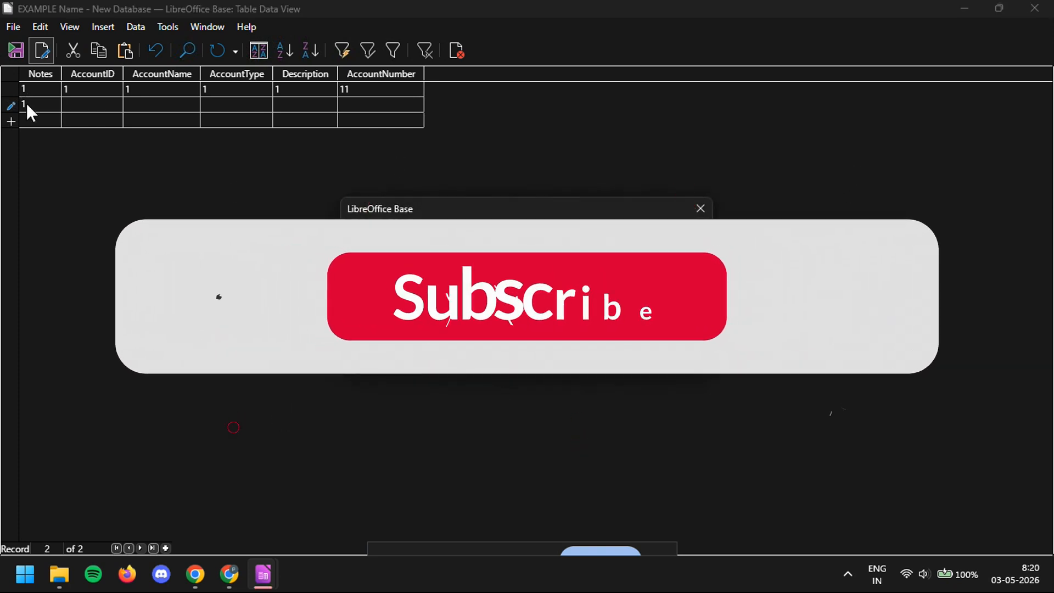